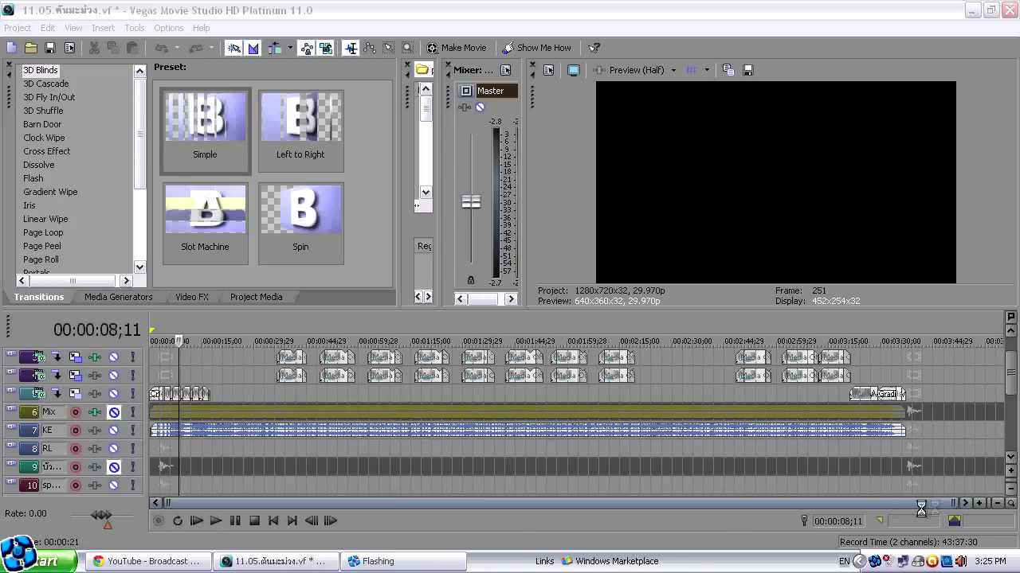
# Step: Expand the KE audio track and select its clip near the start of the timeline
pyautogui.click(747, 507)
pyautogui.scroll(2, 741, 504)
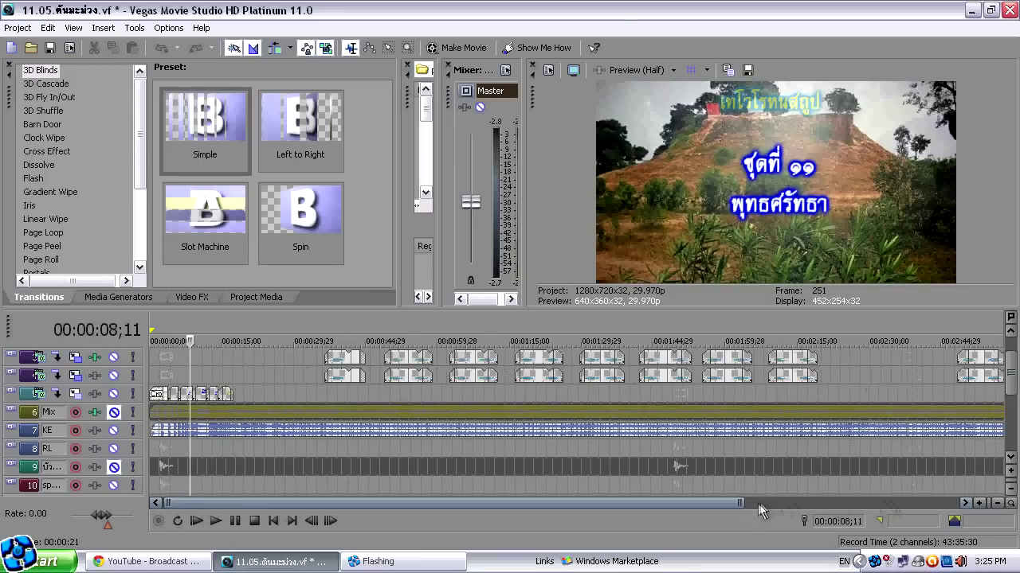
pyautogui.moveTo(733, 503); pyautogui.dragTo(236, 507)
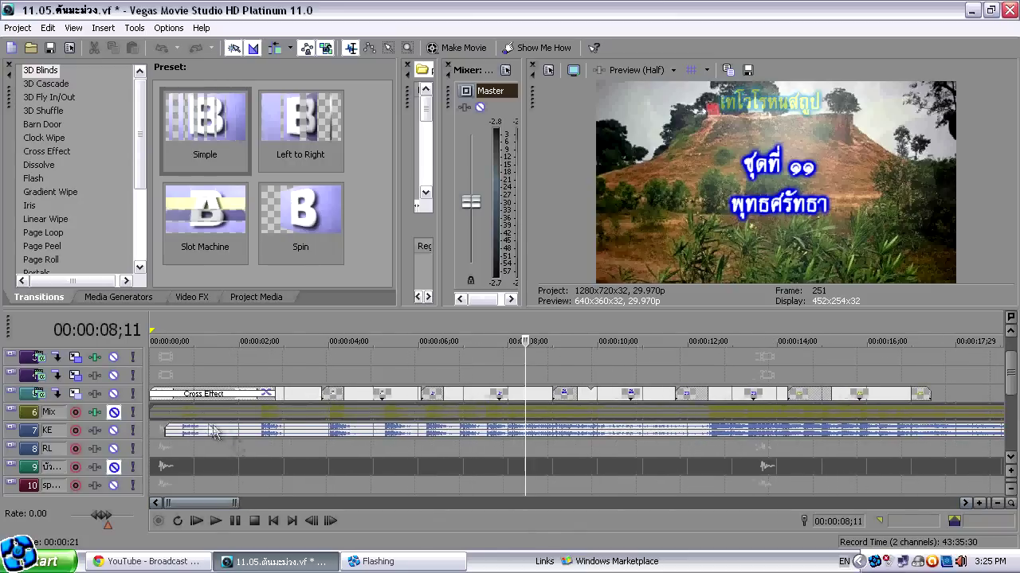
pyautogui.click(12, 431)
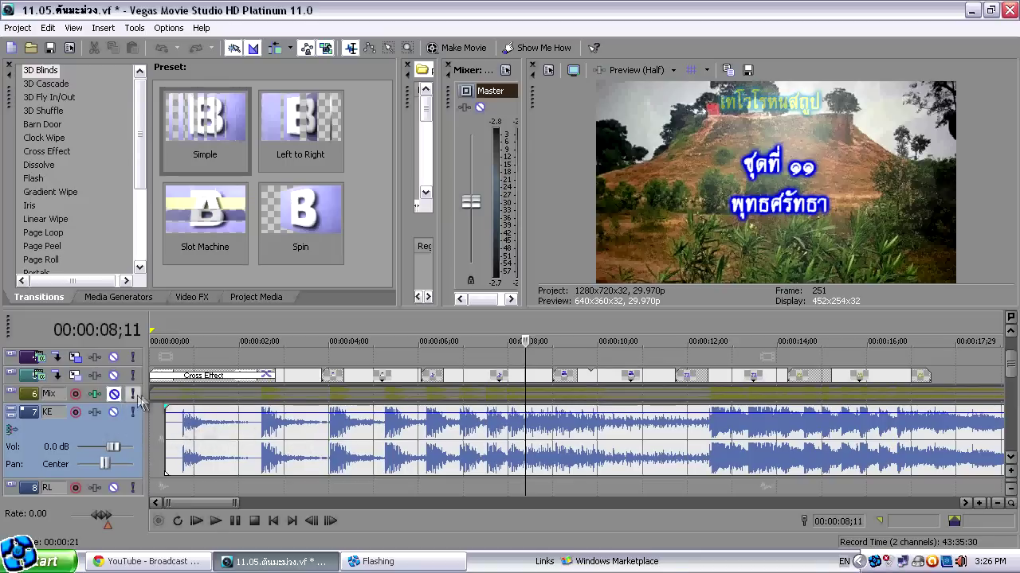
pyautogui.click(180, 436)
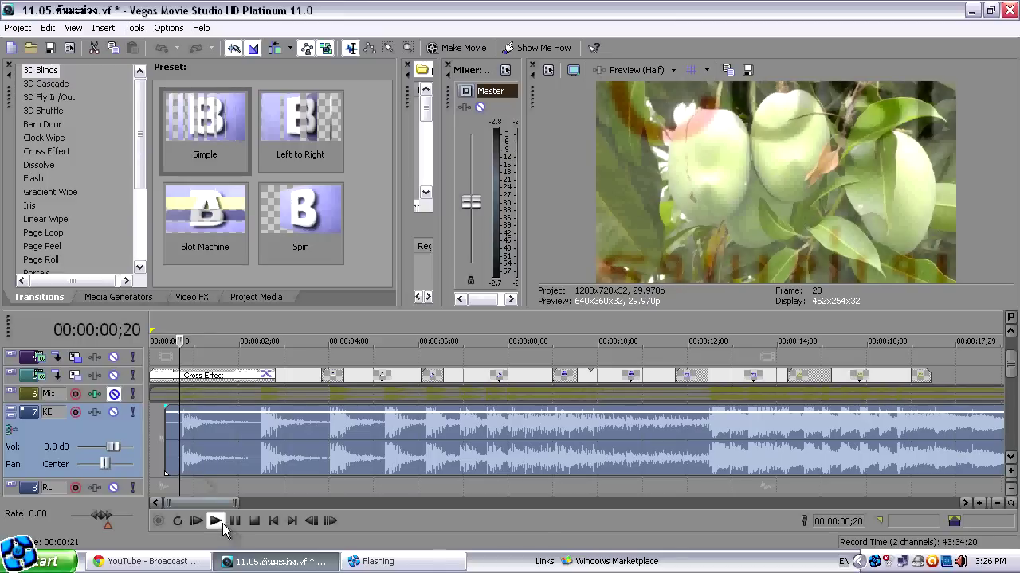
# Step: Play the original KE audio from near the start, stop it and place the playhead at 00:00:12;04
pyautogui.click(215, 521)
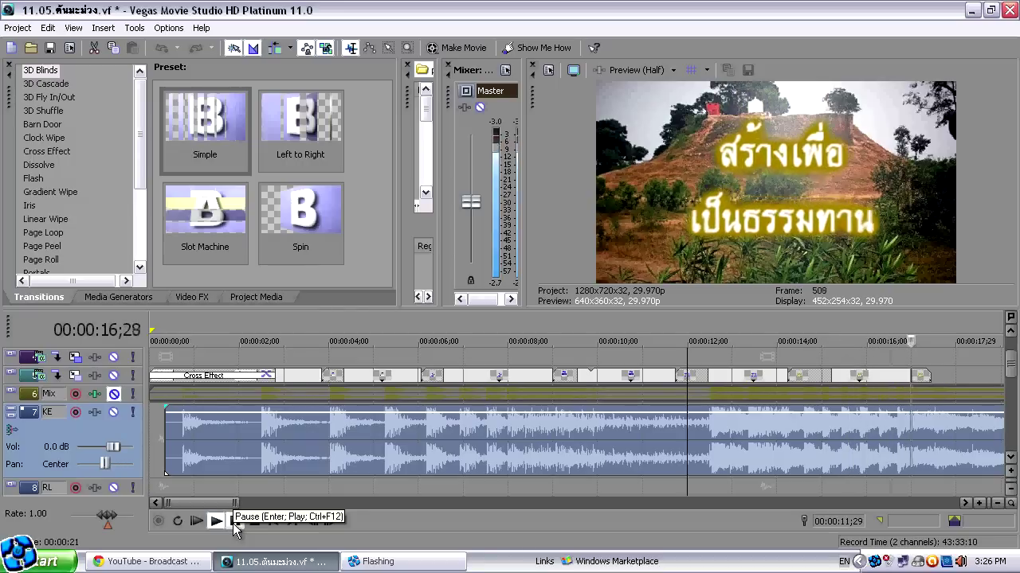
pyautogui.click(235, 522)
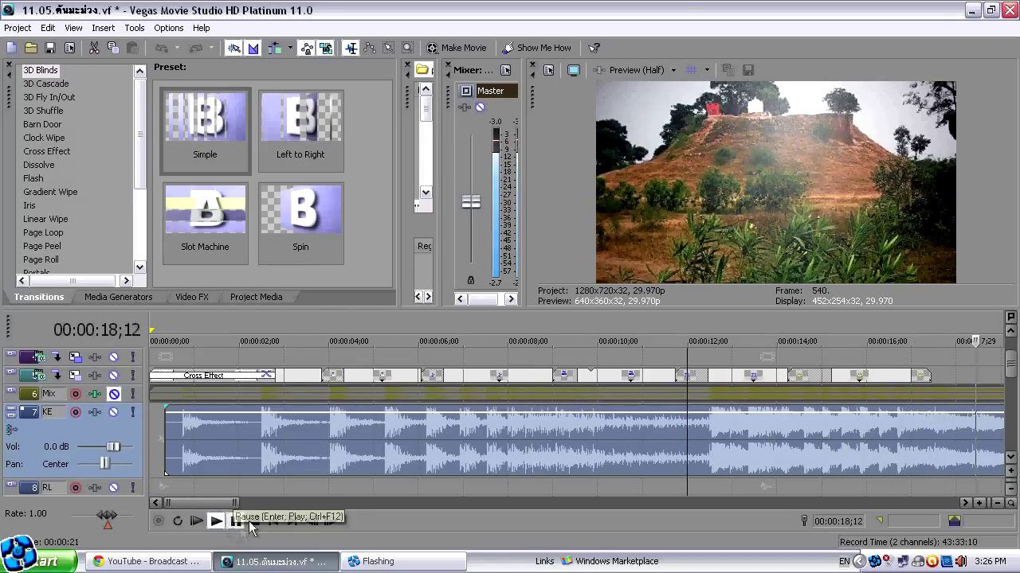
pyautogui.click(694, 441)
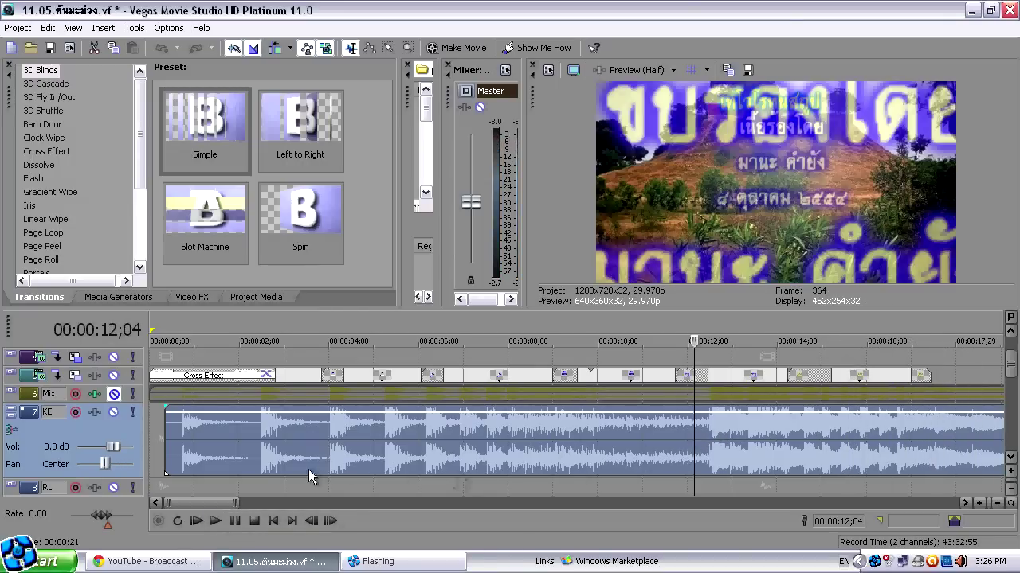
# Step: Add the Sony Pitch Shift plug-in to the KE audio track's effect chain
pyautogui.click(96, 413)
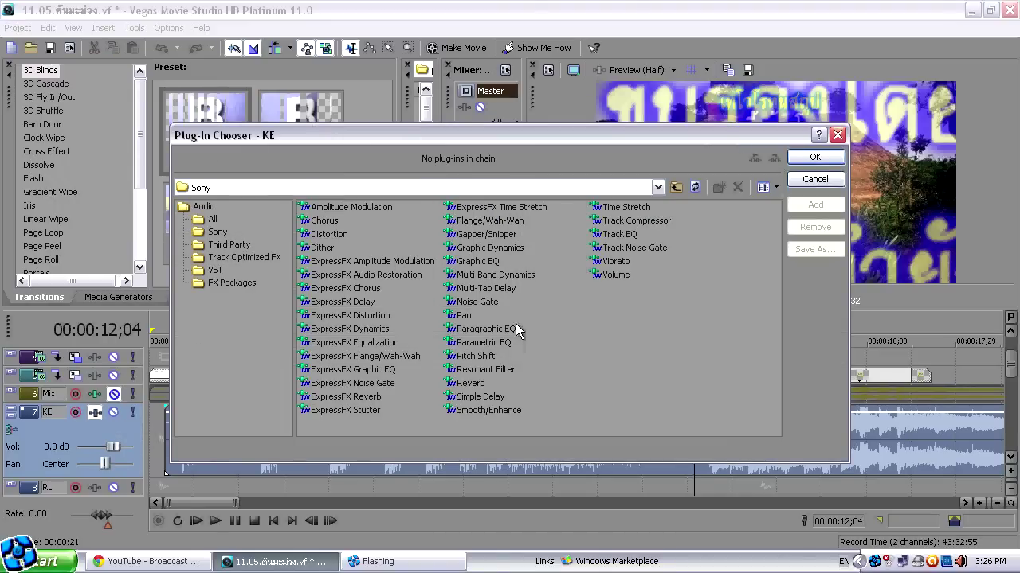
pyautogui.click(475, 358)
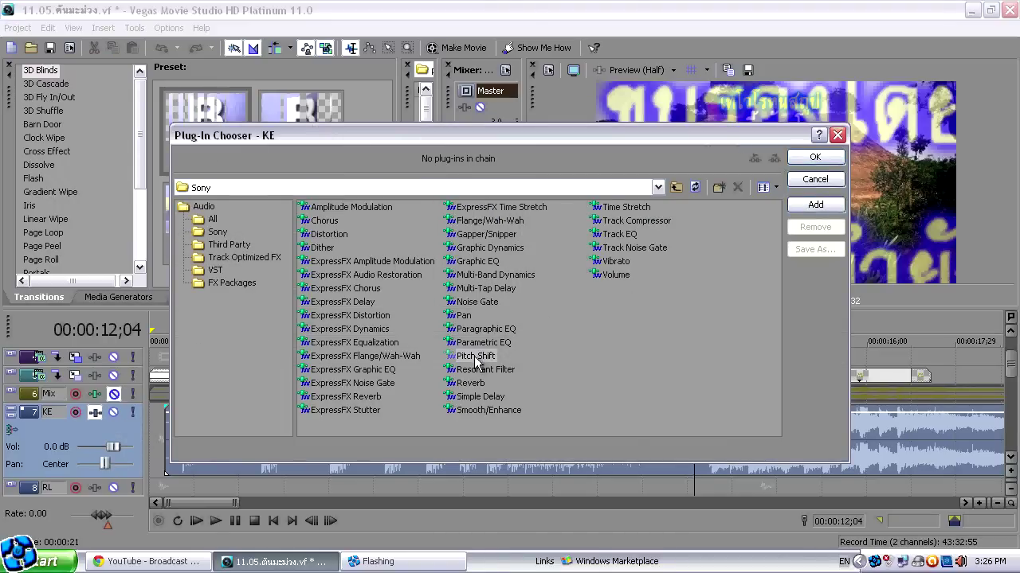
pyautogui.click(813, 209)
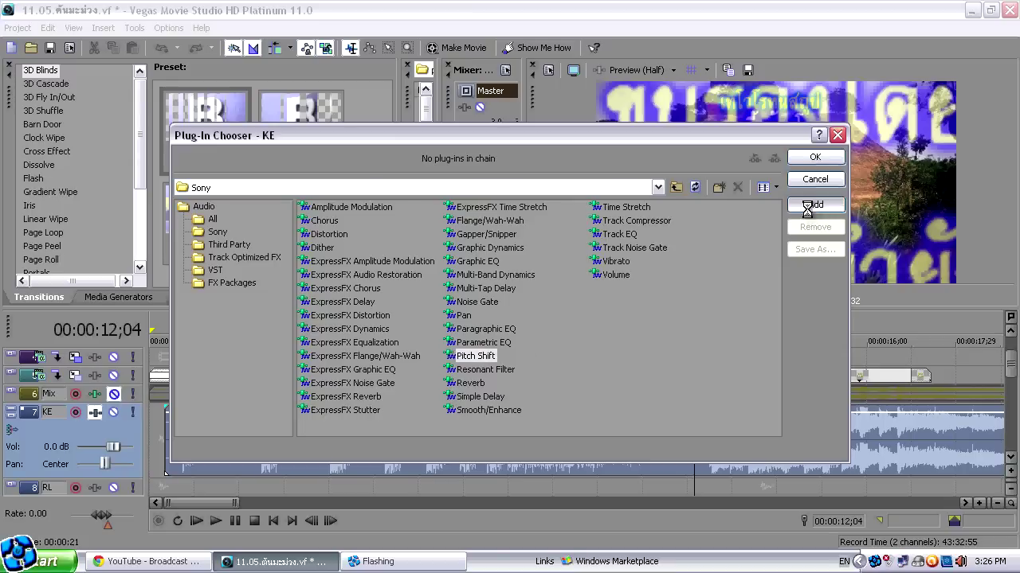
pyautogui.click(820, 160)
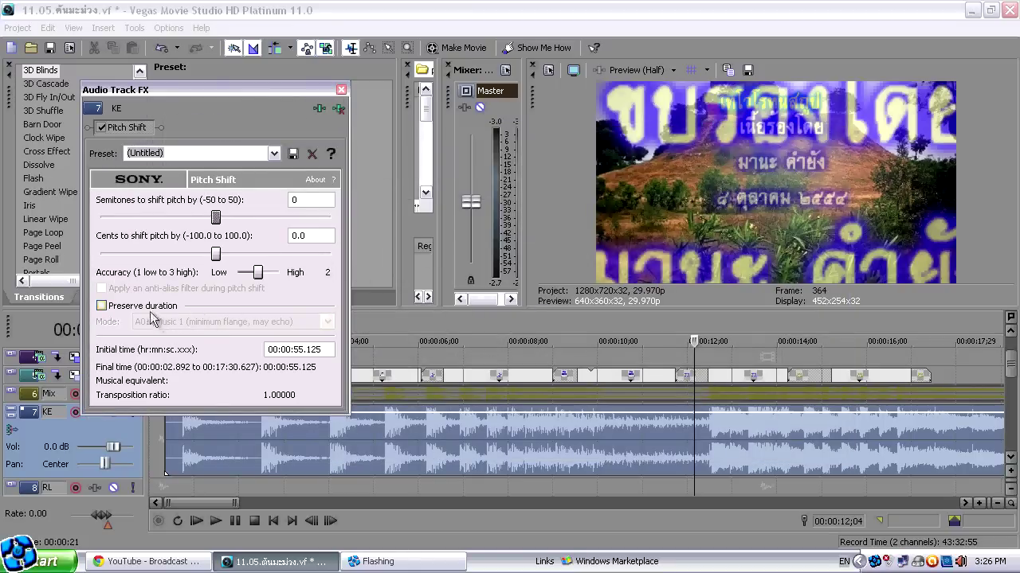
# Step: Raise the KE track's pitch by 1 semitone with Preserve duration enabled and audition the result
pyautogui.click(102, 310)
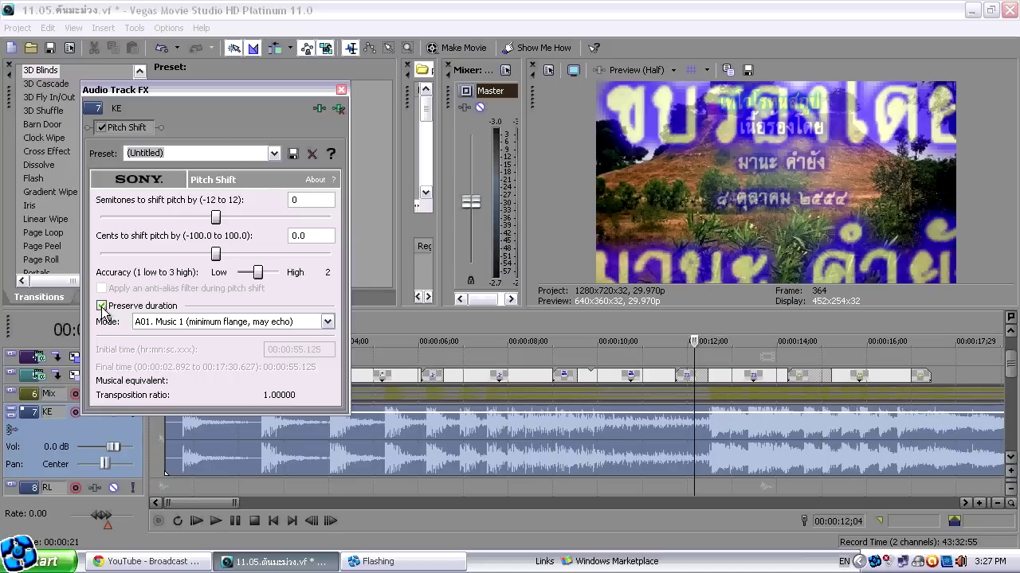
pyautogui.click(102, 305)
pyautogui.doubleClick(312, 200)
pyautogui.write('1')
pyautogui.click(341, 89)
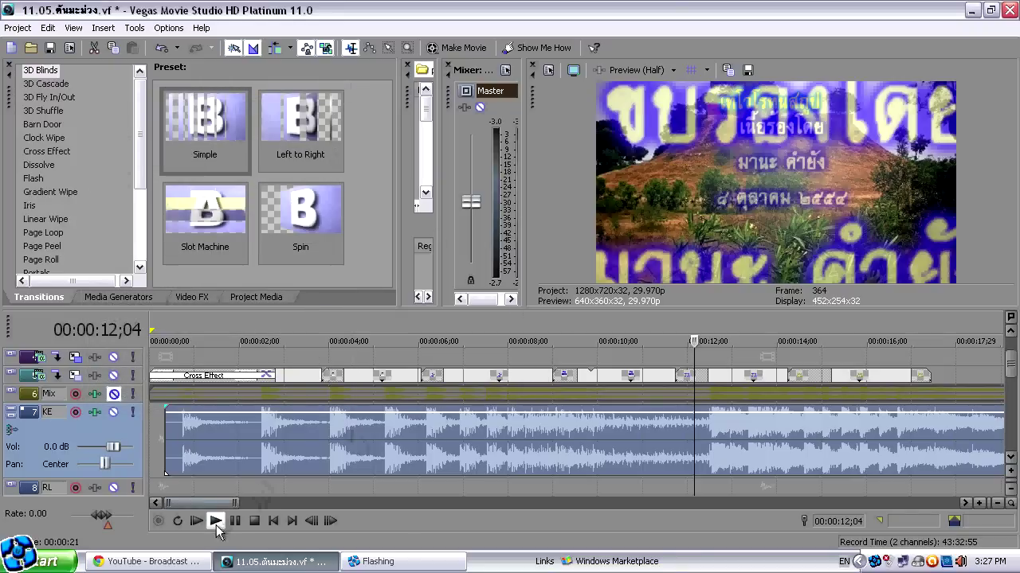
pyautogui.click(216, 522)
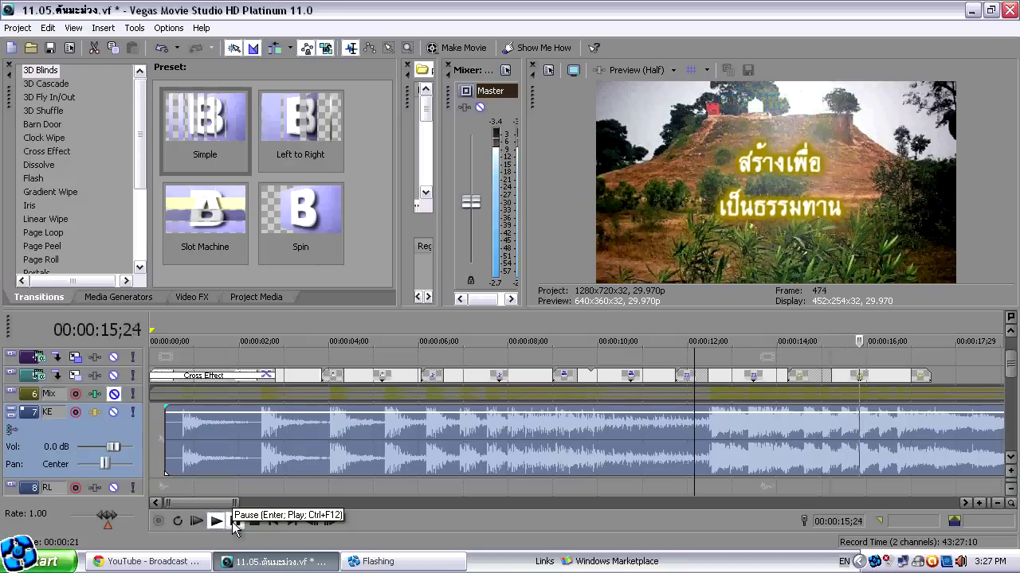
pyautogui.click(254, 521)
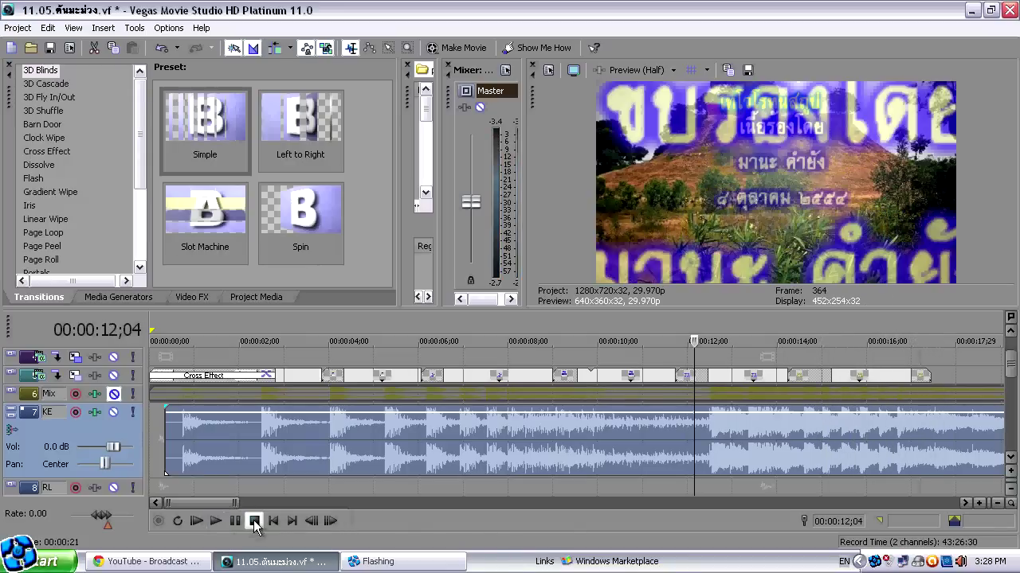
# Step: Set the KE track's pitch shift to 2 semitones and audition the result
pyautogui.click(95, 411)
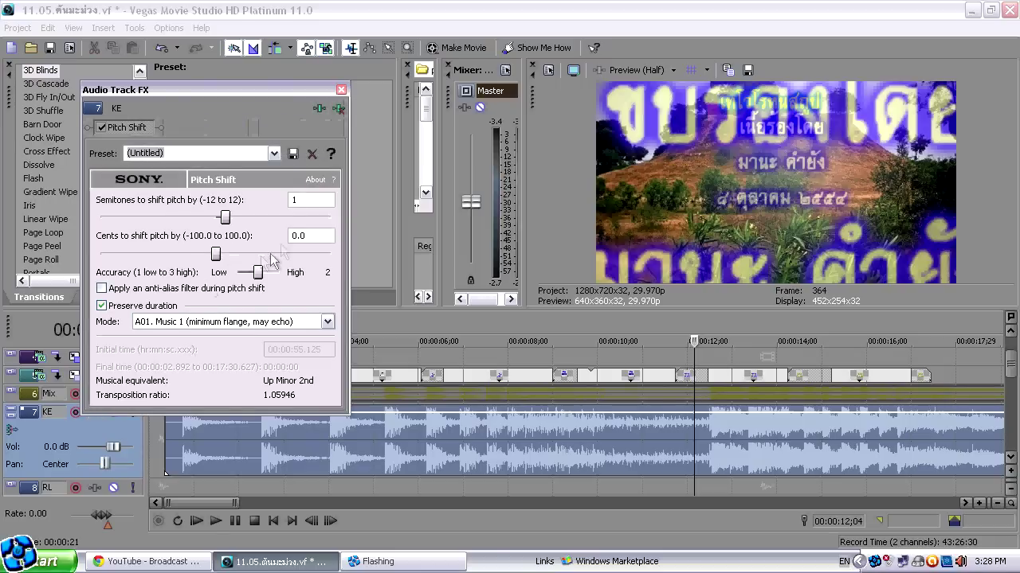
pyautogui.doubleClick(303, 200)
pyautogui.write('2')
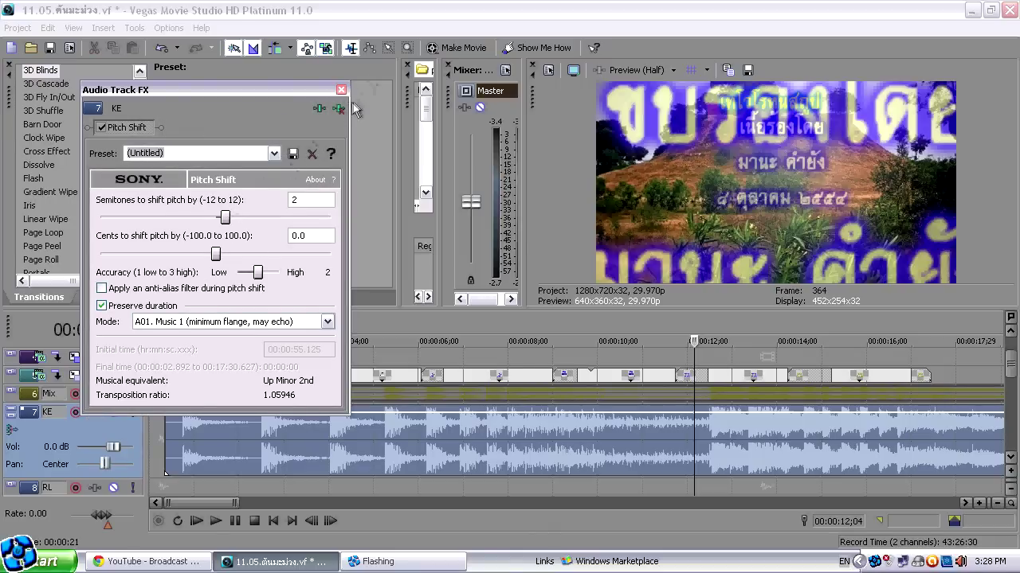
pyautogui.click(341, 89)
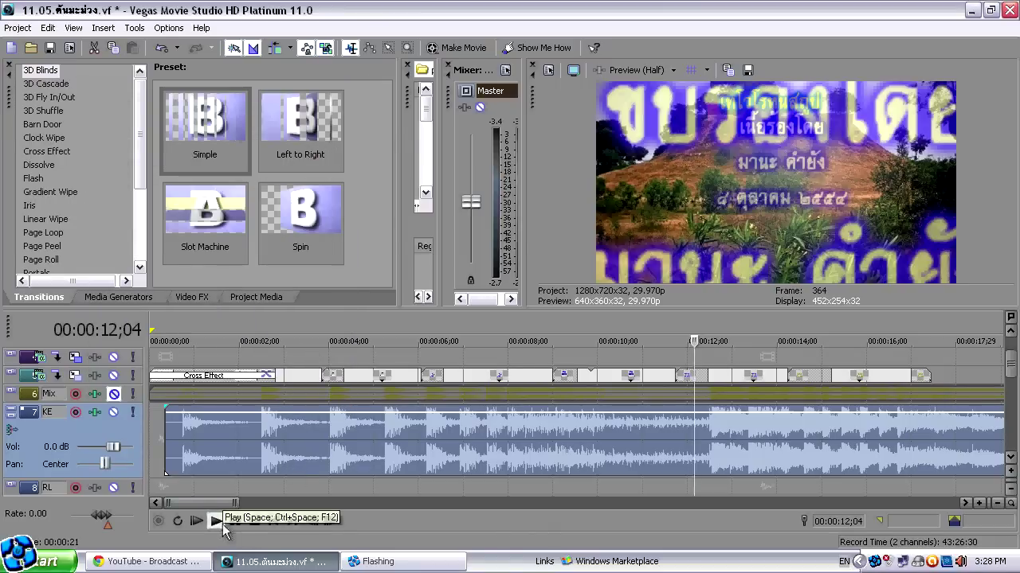
pyautogui.click(234, 521)
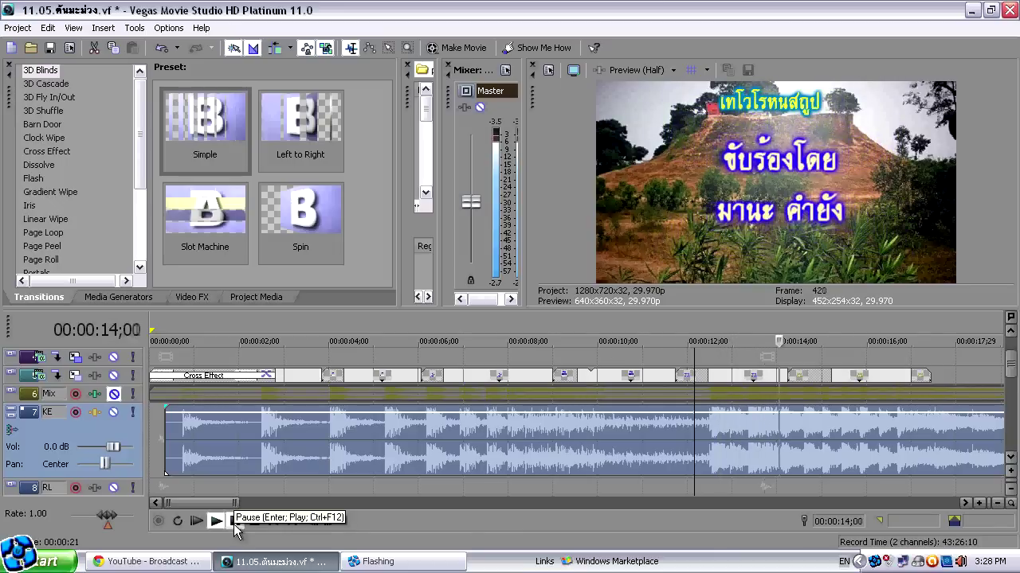
pyautogui.click(254, 521)
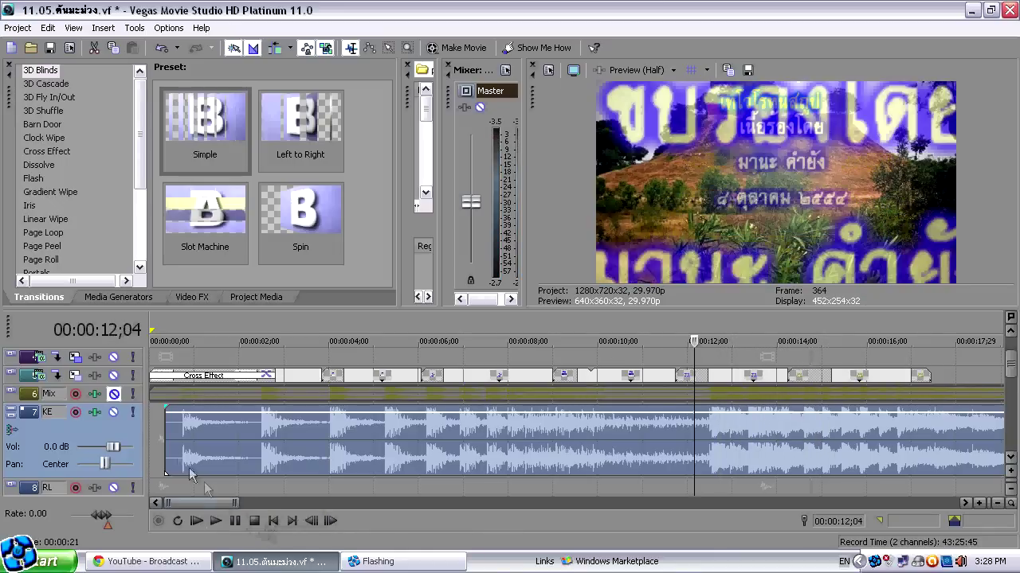
# Step: Set the KE track's pitch shift to 3 semitones and audition the result
pyautogui.click(94, 411)
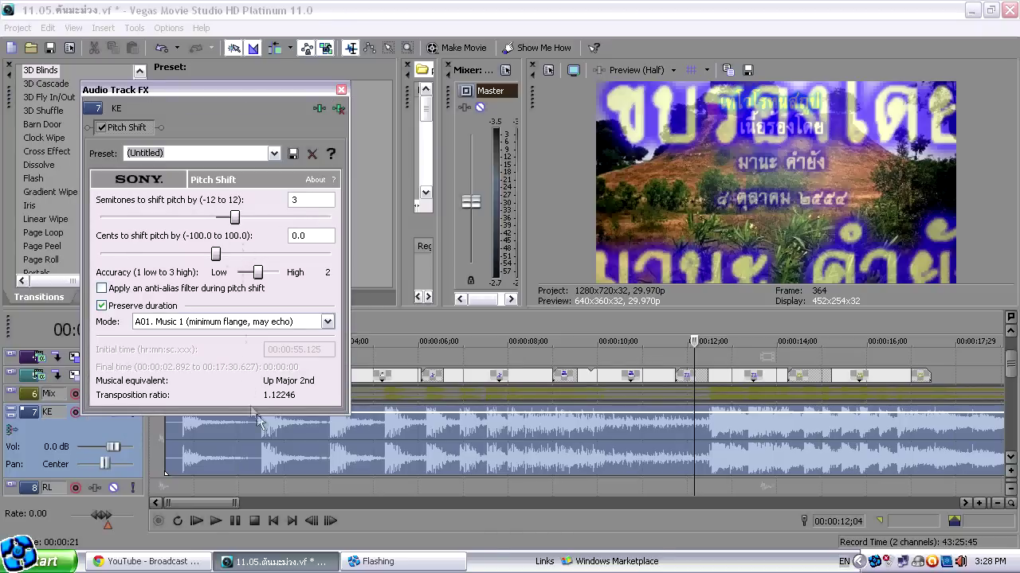
pyautogui.click(215, 521)
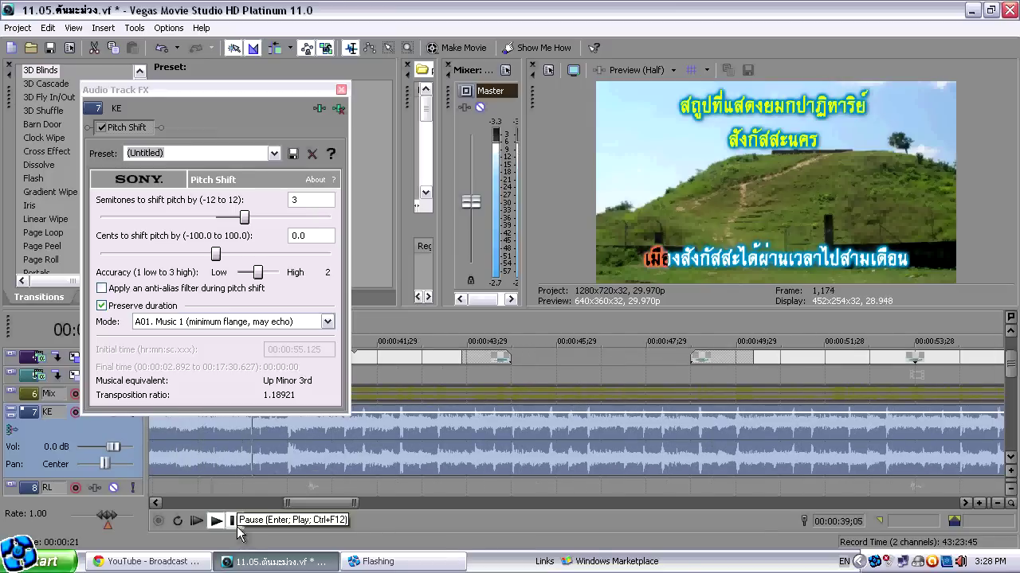
pyautogui.click(236, 525)
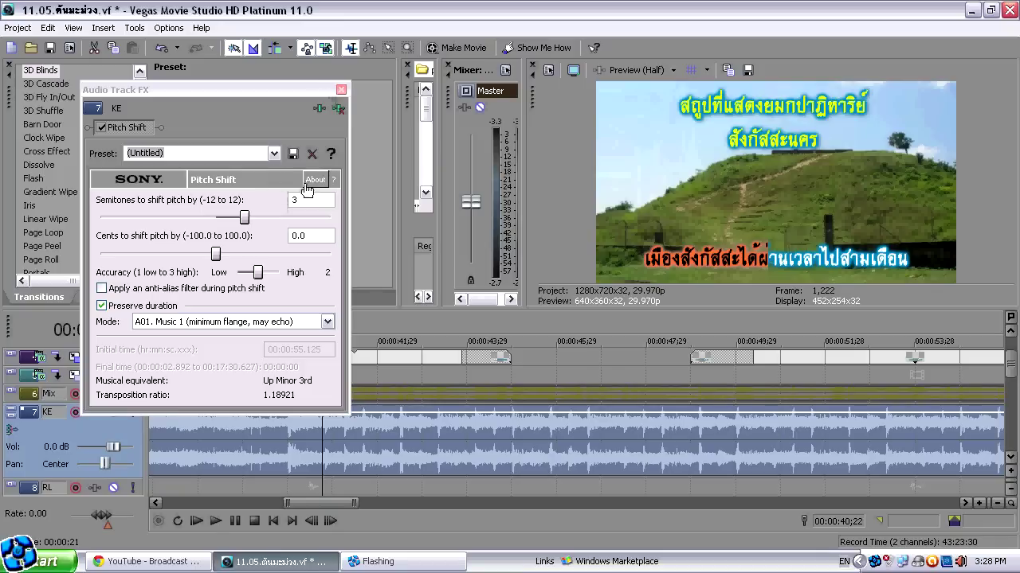
# Step: Set the KE track's pitch shift to -2 semitones and audition the result
pyautogui.click(205, 204)
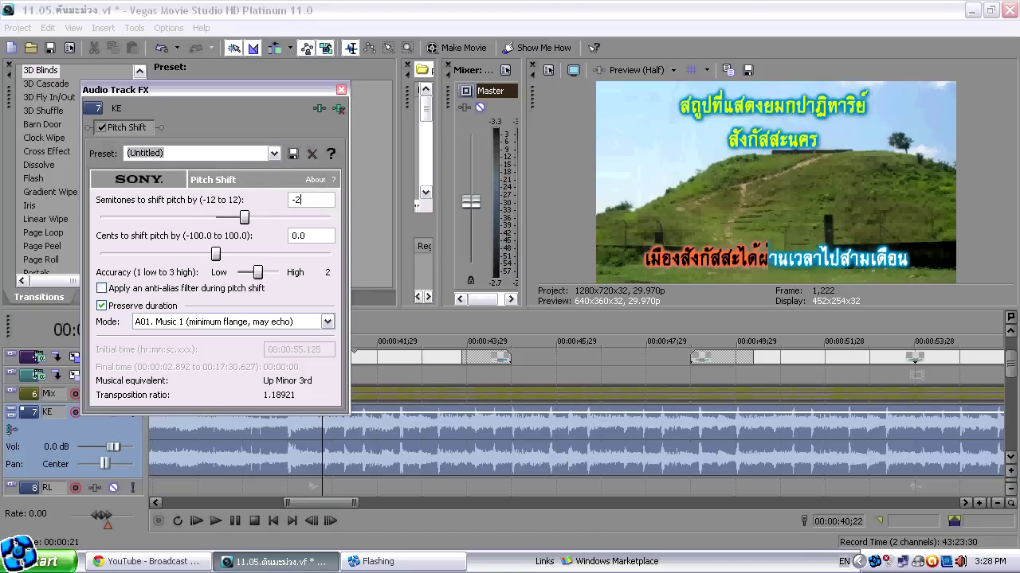
pyautogui.click(215, 521)
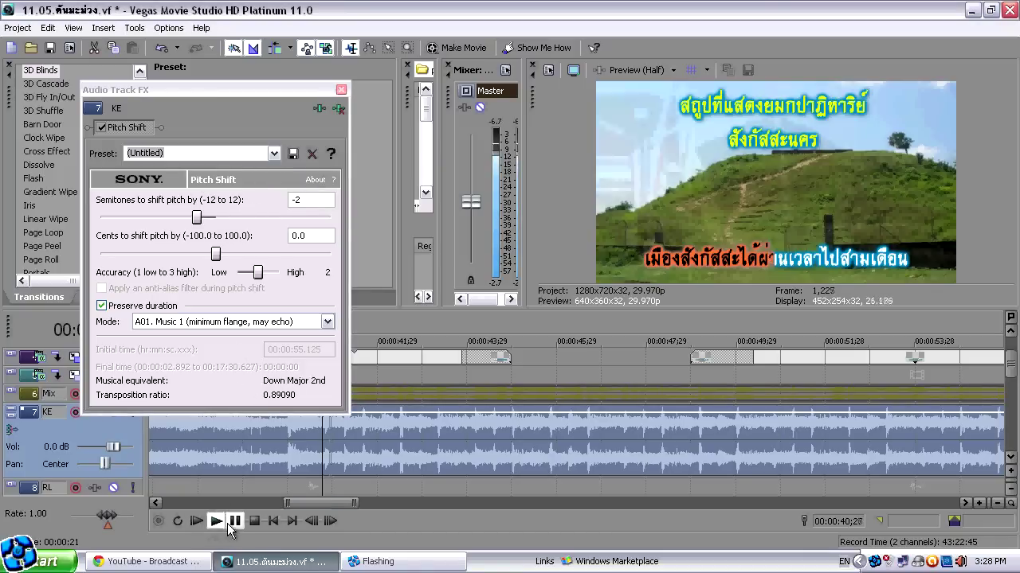
pyautogui.click(269, 520)
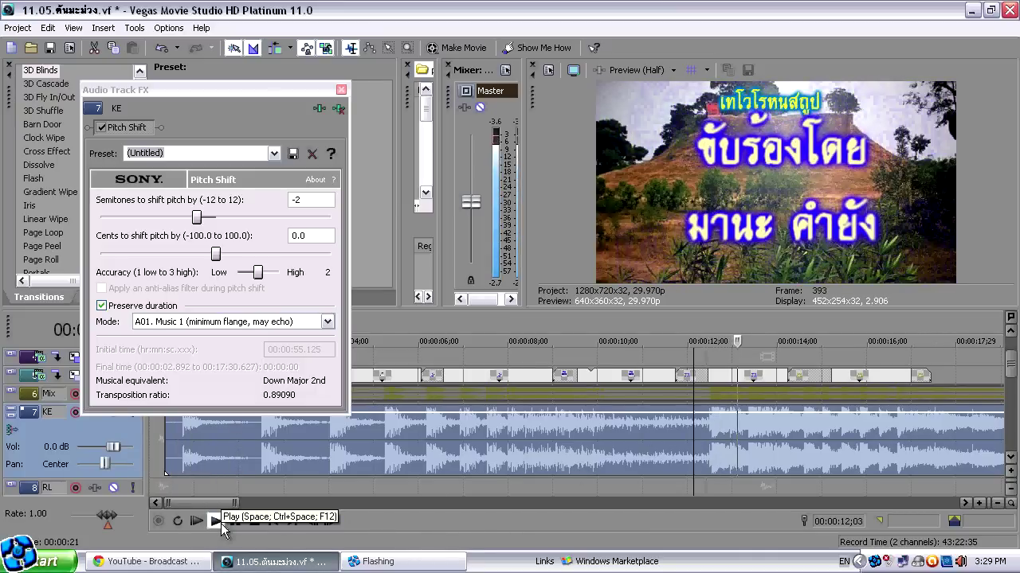
# Step: Set the KE track's pitch shift to -4 semitones, audition the result and close the effect settings
pyautogui.doubleClick(307, 200)
pyautogui.write('4')
pyautogui.press('BackSpace')
pyautogui.write('-4')
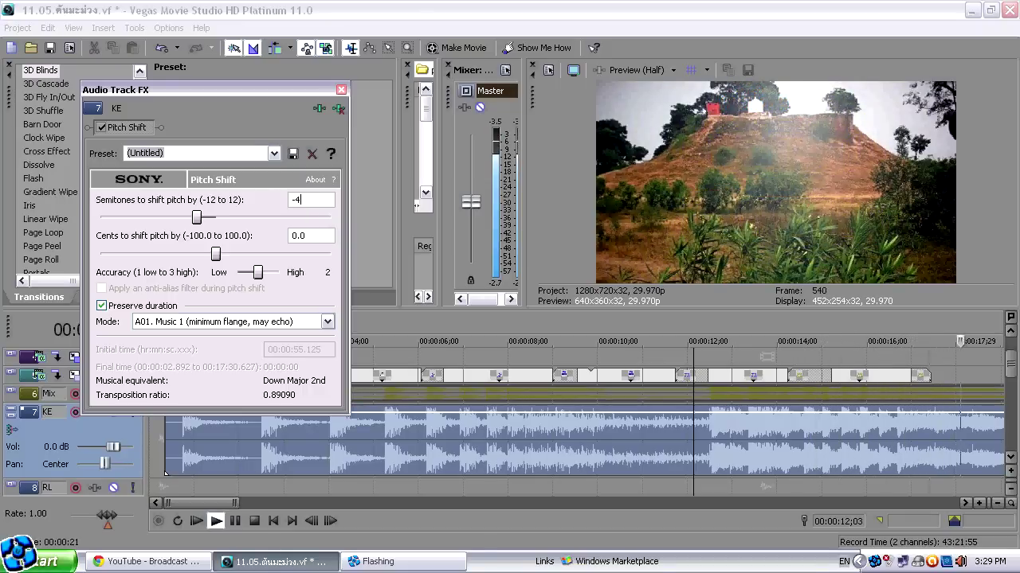
pyautogui.click(217, 521)
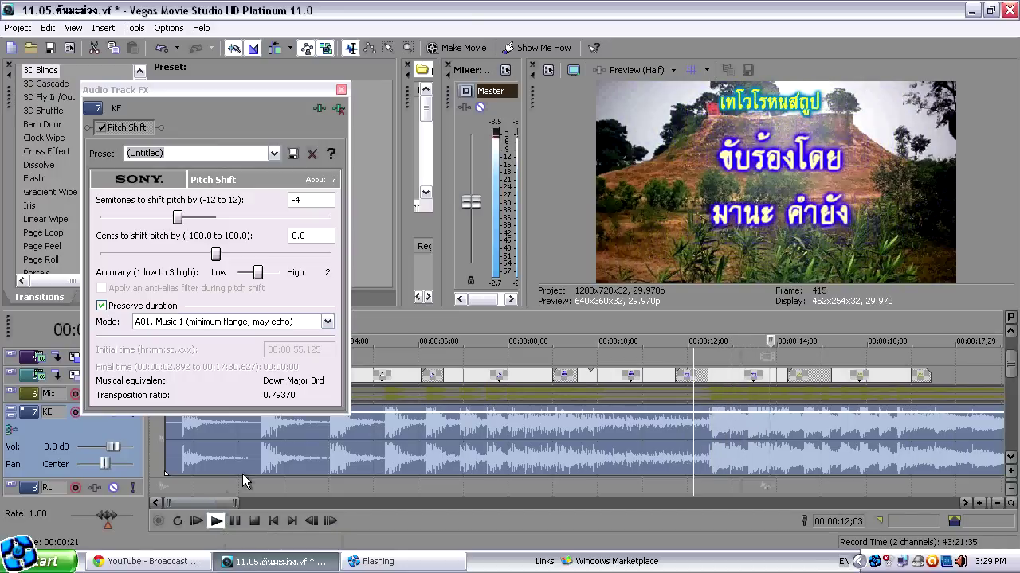
pyautogui.click(255, 521)
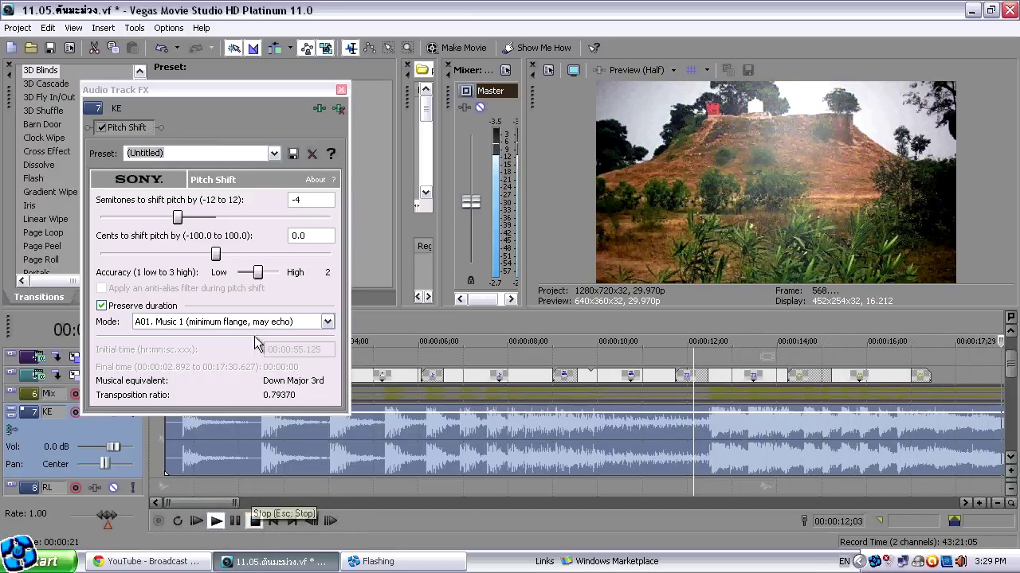
pyautogui.click(342, 91)
pyautogui.click(341, 90)
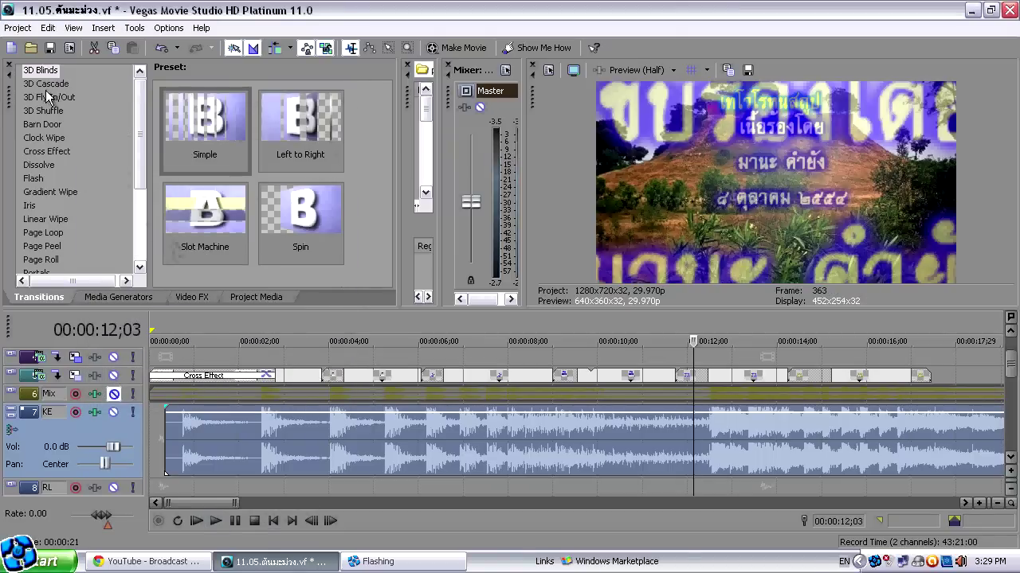
# Step: Start rendering the project to a new file and choose the MP3 Audio template "128 Kbps, CD Quality Audio"
pyautogui.click(18, 28)
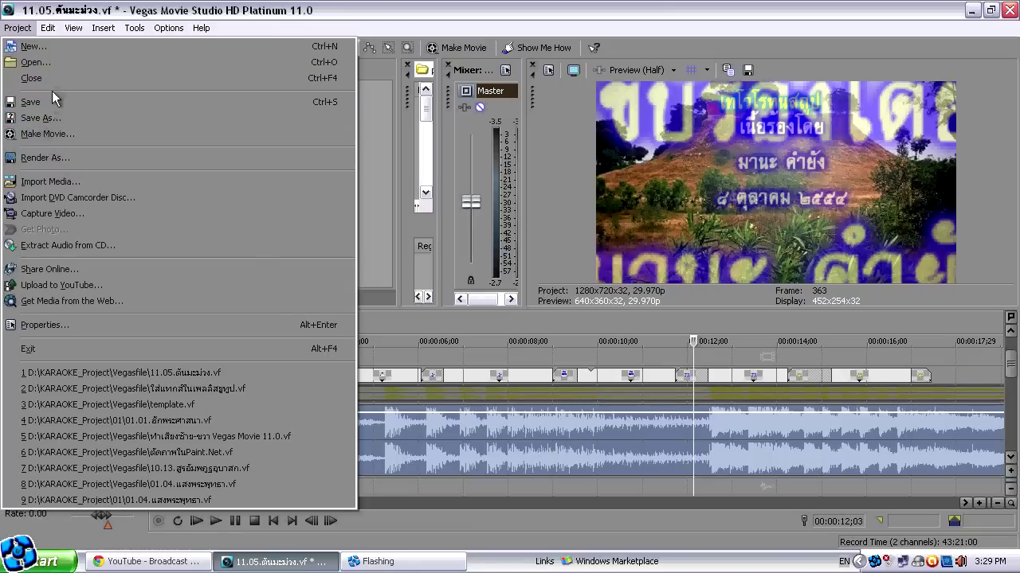
pyautogui.click(60, 164)
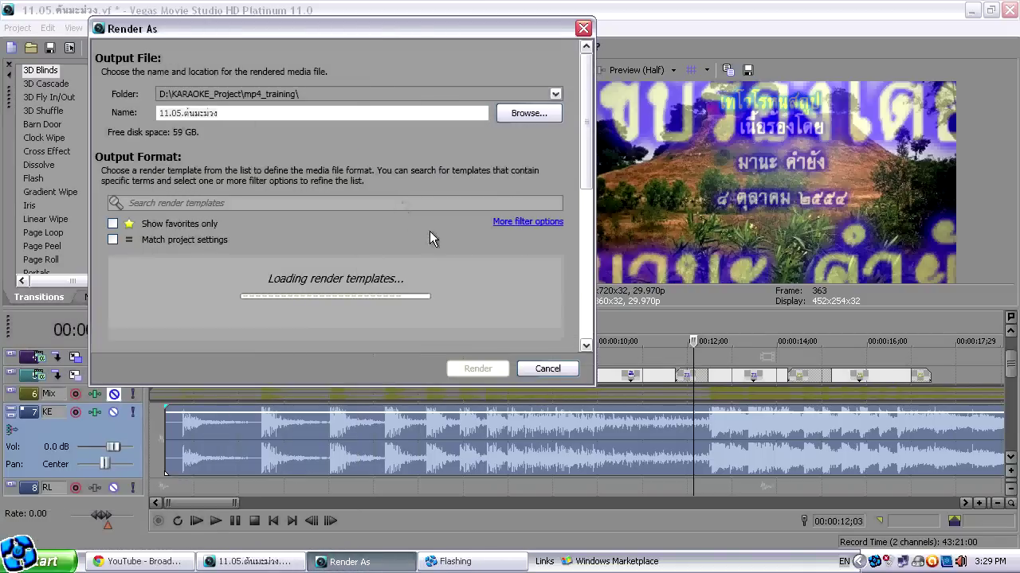
pyautogui.scroll(-5, 587, 194)
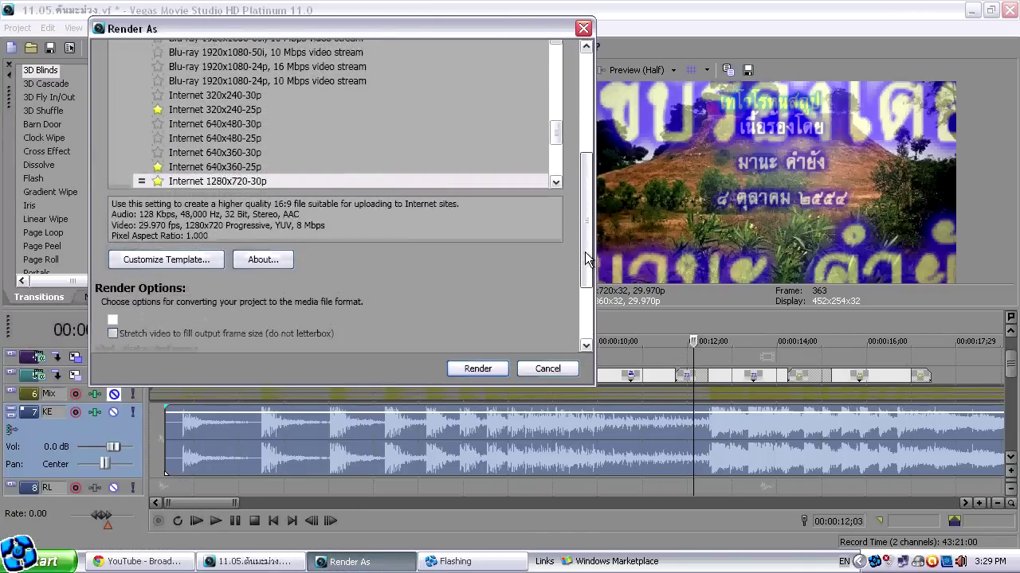
pyautogui.scroll(3, 580, 231)
pyautogui.moveTo(557, 262); pyautogui.dragTo(555, 187)
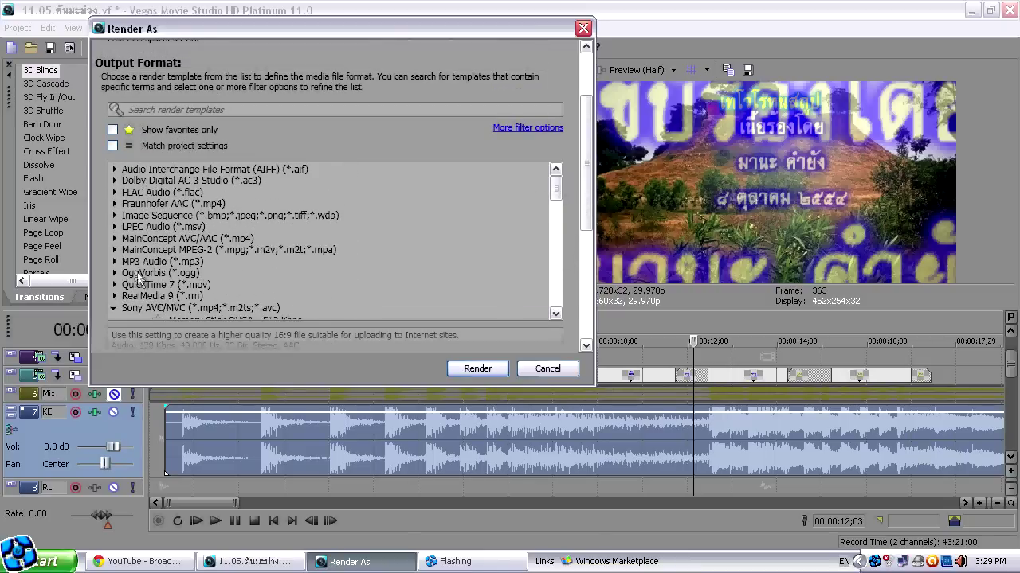
pyautogui.click(124, 263)
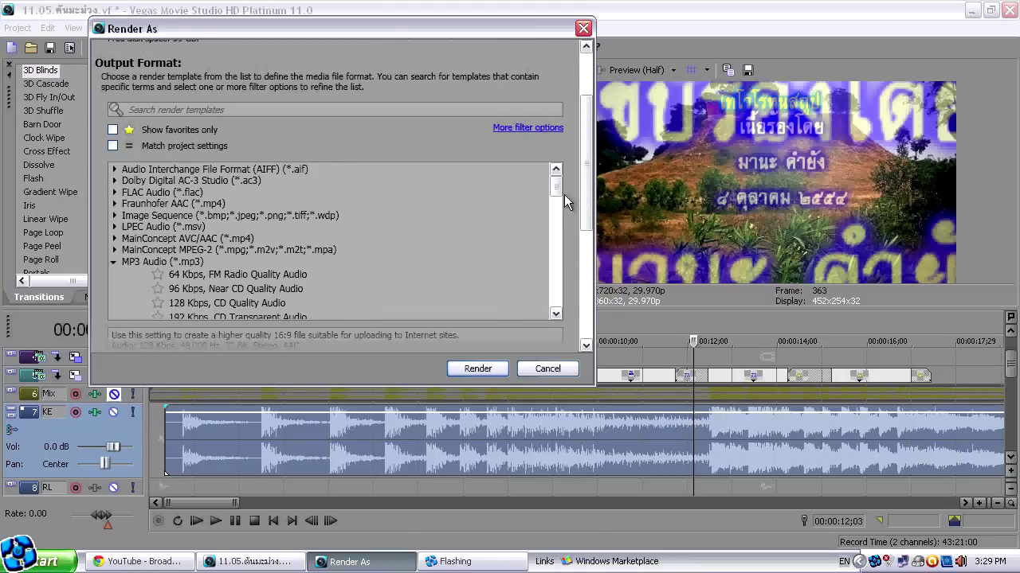
pyautogui.scroll(-2, 556, 189)
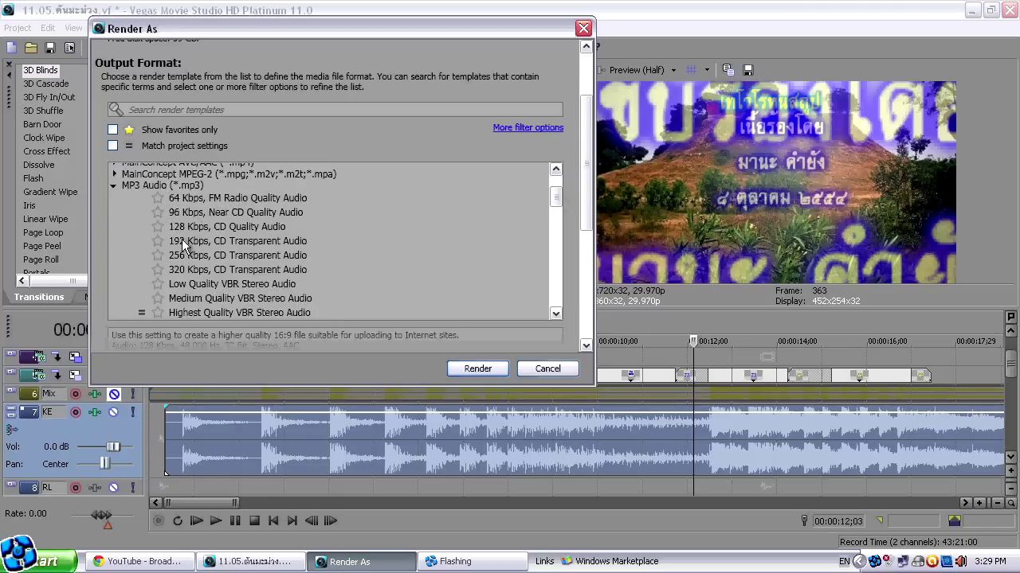
pyautogui.click(211, 231)
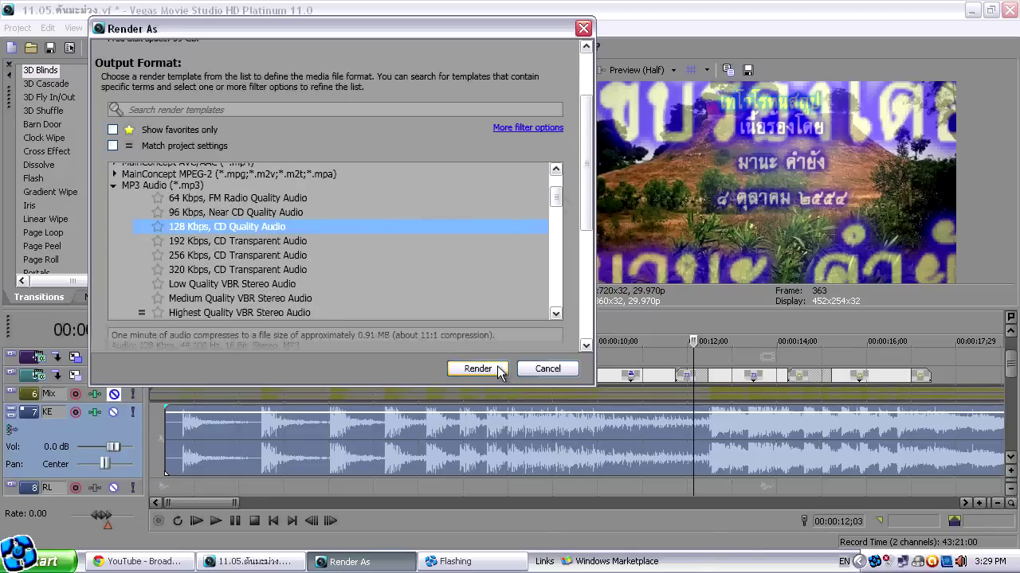
# Step: Check the render's output folder and file name, and review the details of the selected MP3 template
pyautogui.moveTo(585, 214); pyautogui.dragTo(580, 149)
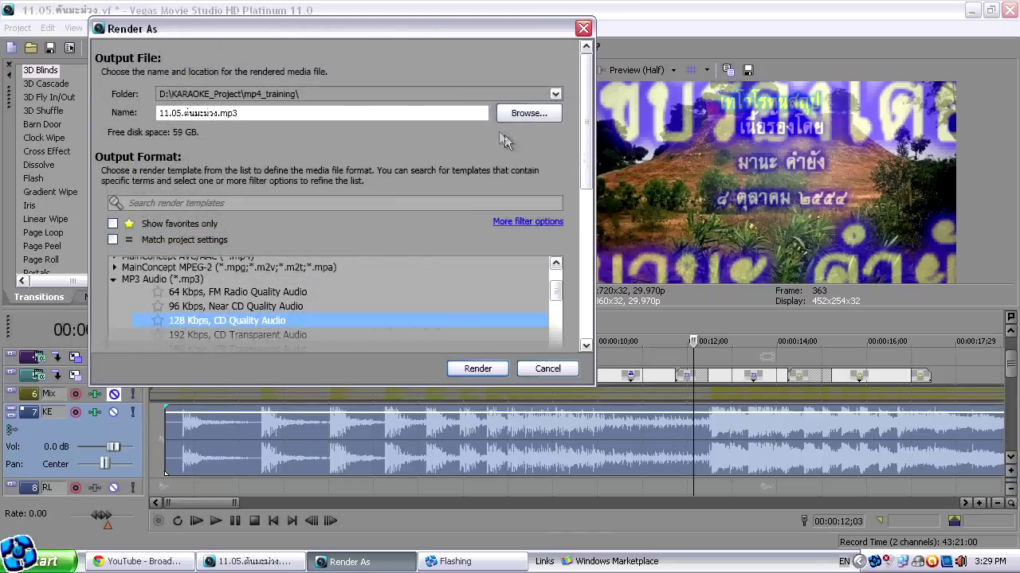
pyautogui.click(528, 113)
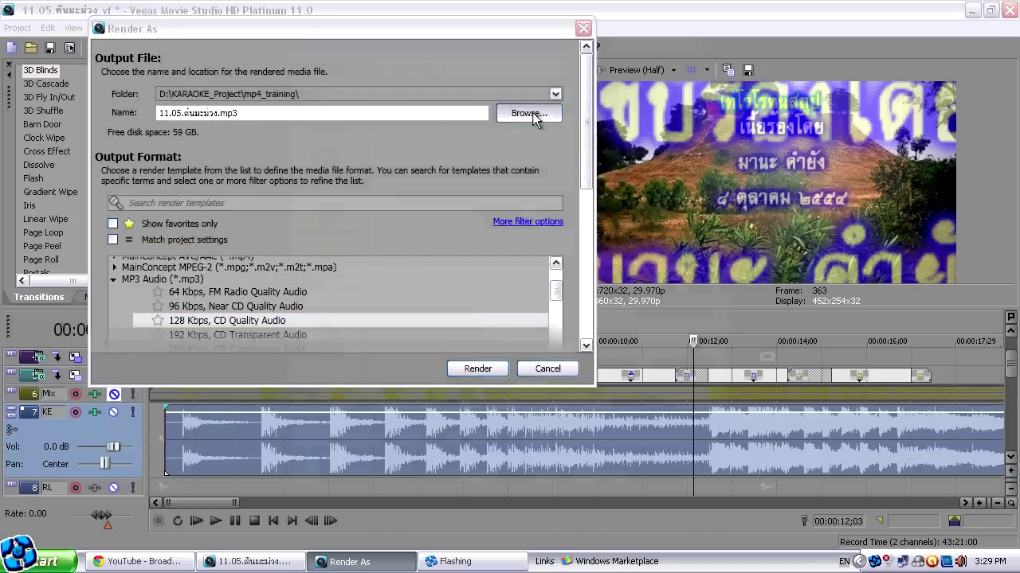
pyautogui.click(696, 470)
pyautogui.moveTo(583, 168)
pyautogui.mouseDown()
pyautogui.moveTo(582, 195)
pyautogui.moveTo(579, 164)
pyautogui.mouseUp()
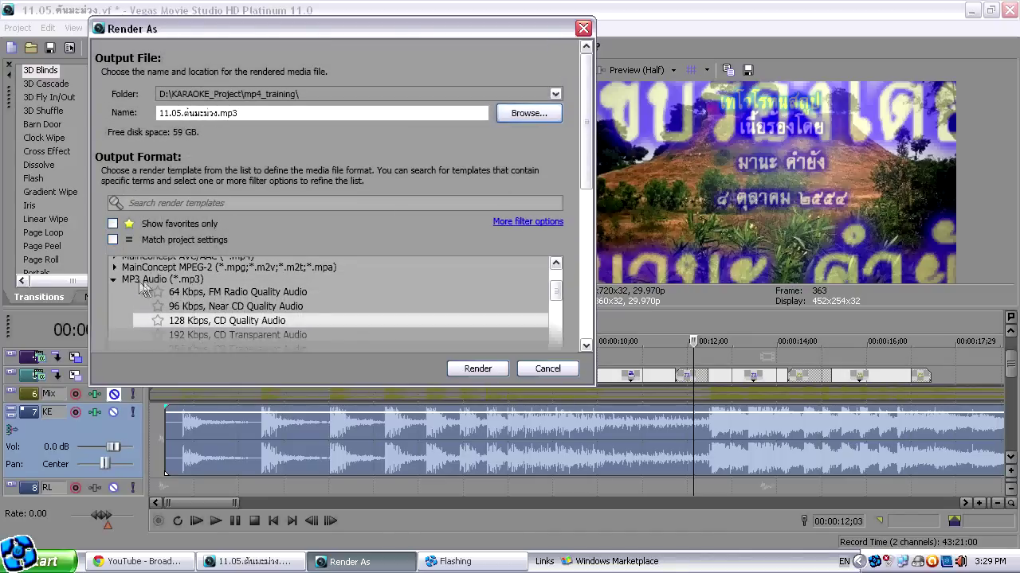
pyautogui.scroll(-3, 585, 207)
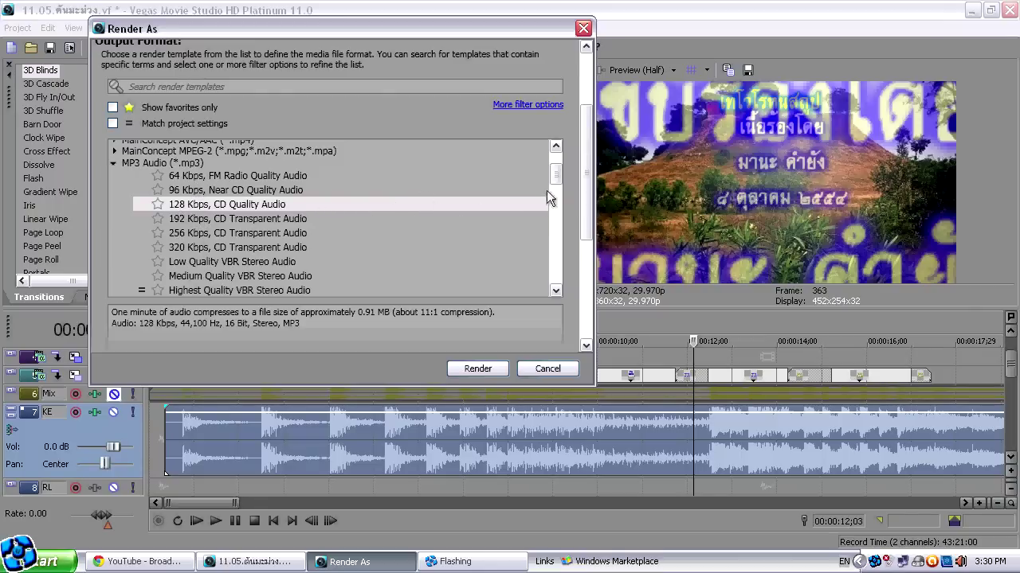
pyautogui.moveTo(582, 189); pyautogui.dragTo(587, 220)
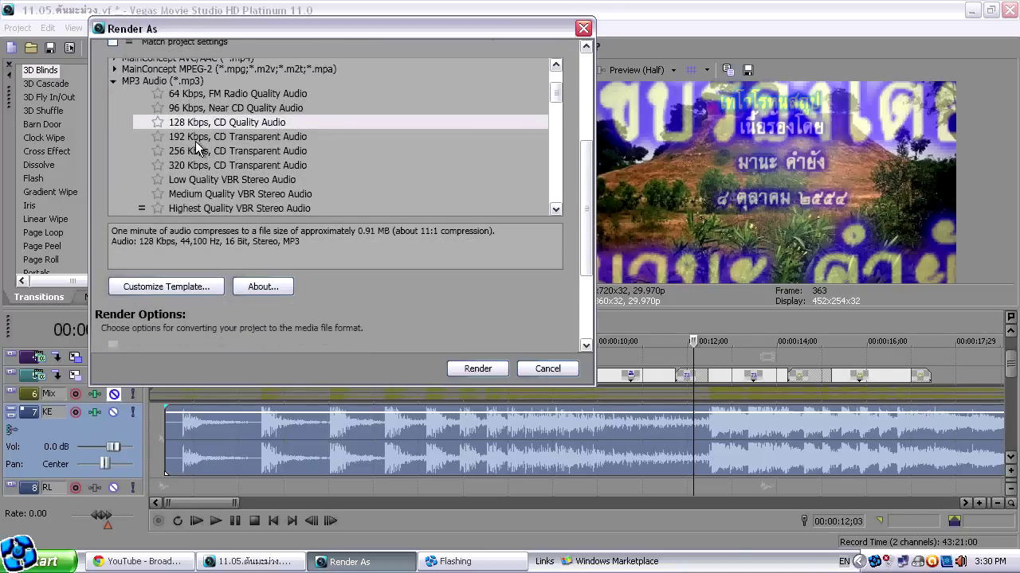
pyautogui.moveTo(594, 184); pyautogui.dragTo(585, 63)
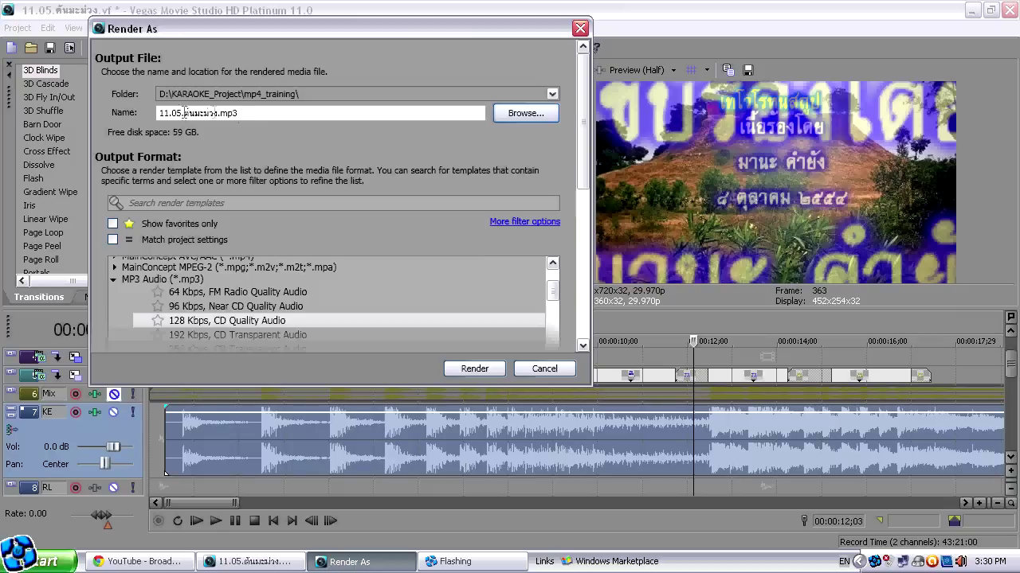